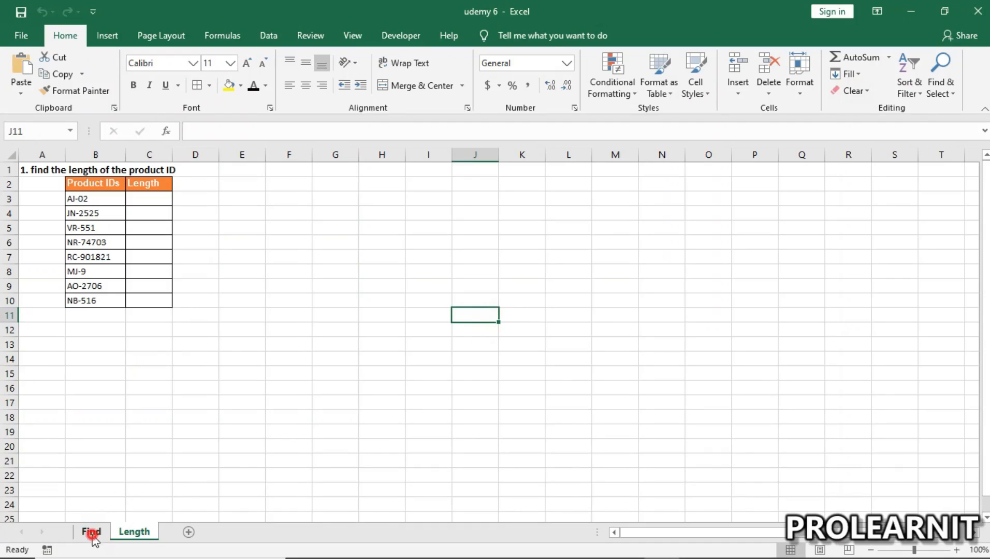
Step: Open the Find sheet and examine the product IDs alongside the empty column for the hyphen position
click(124, 534)
click(89, 532)
click(158, 375)
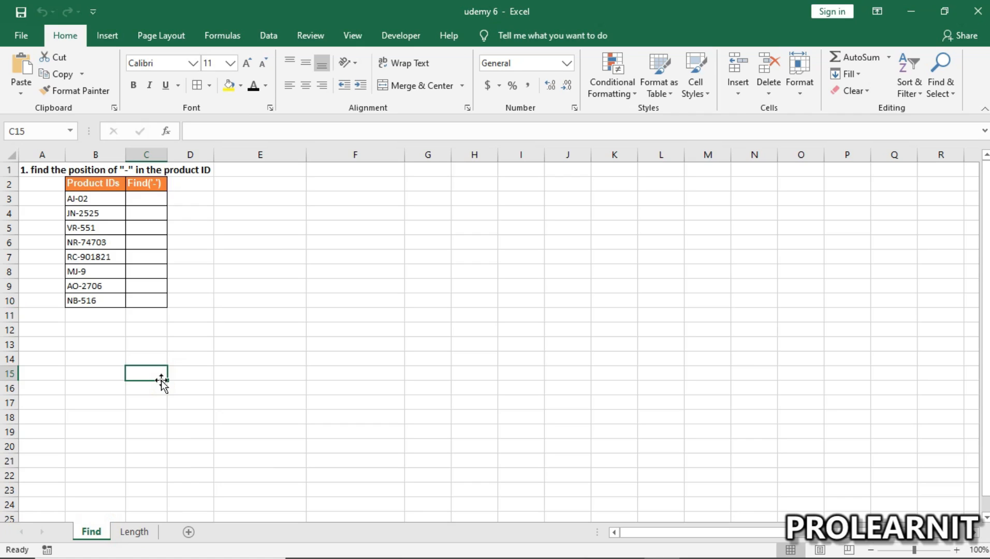
click(142, 197)
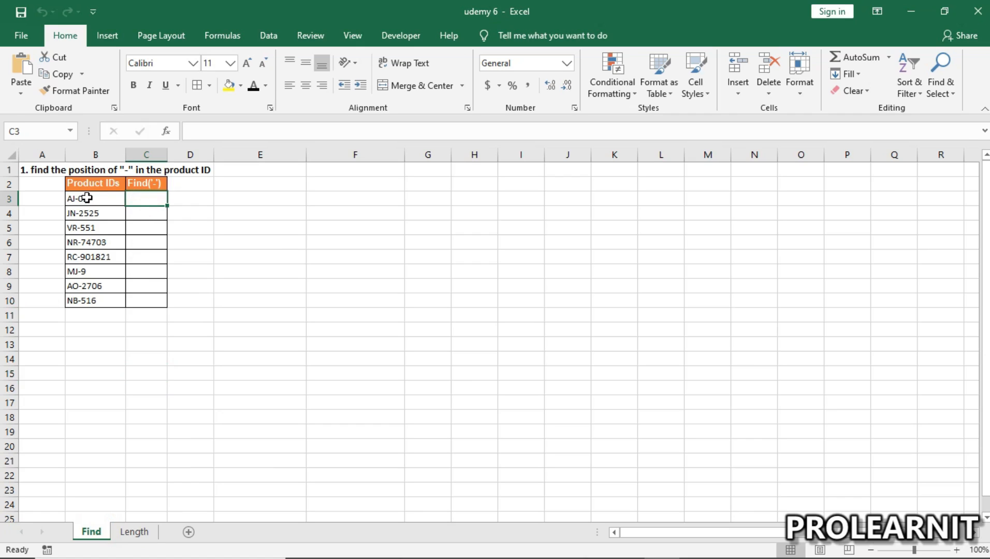
click(138, 214)
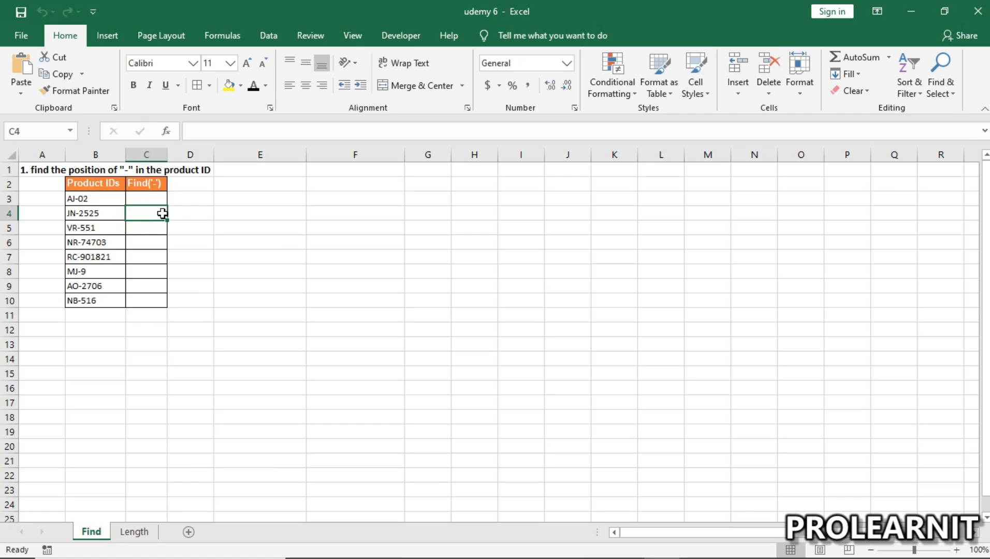
click(154, 230)
click(156, 240)
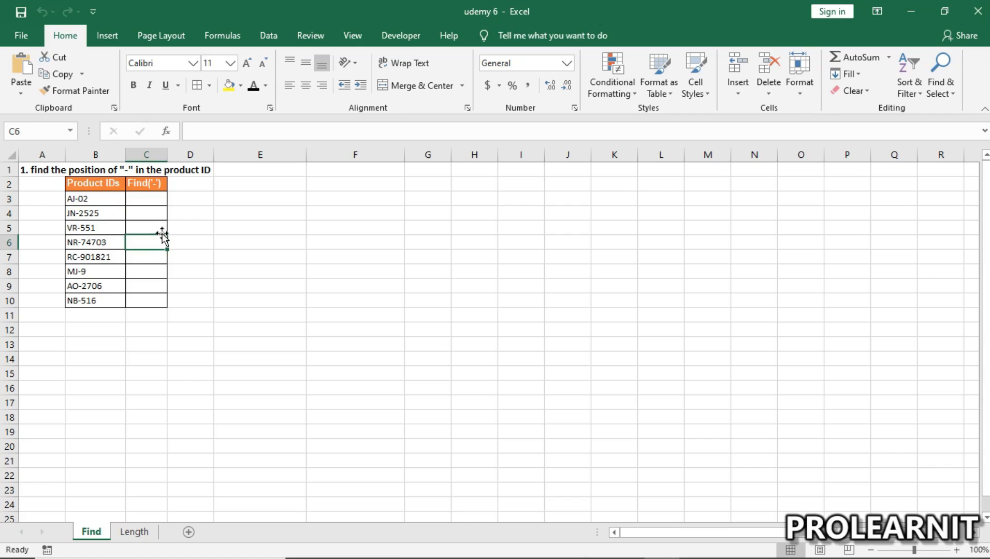
drag(78, 197, 91, 300)
click(146, 200)
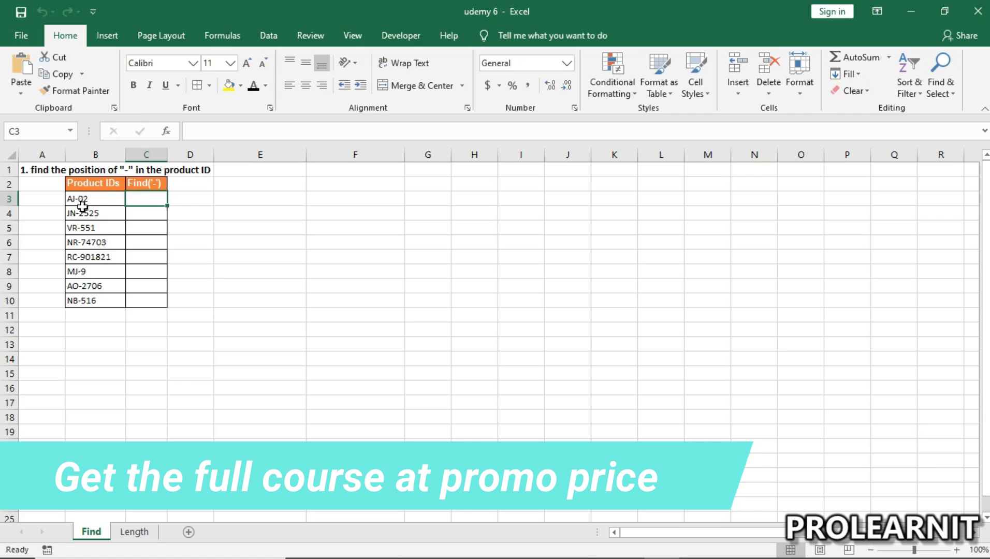
drag(83, 198, 93, 287)
drag(96, 197, 102, 309)
drag(97, 195, 107, 301)
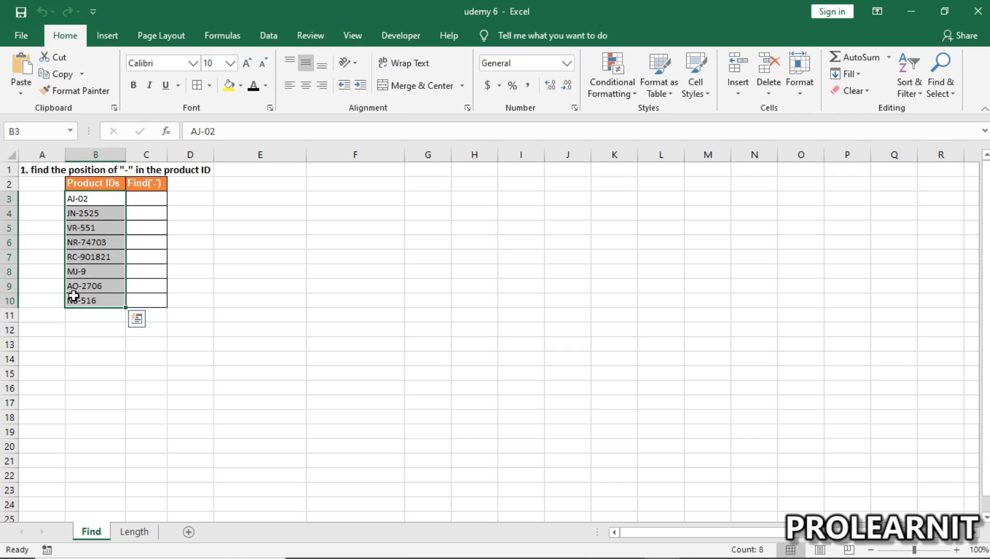
click(100, 200)
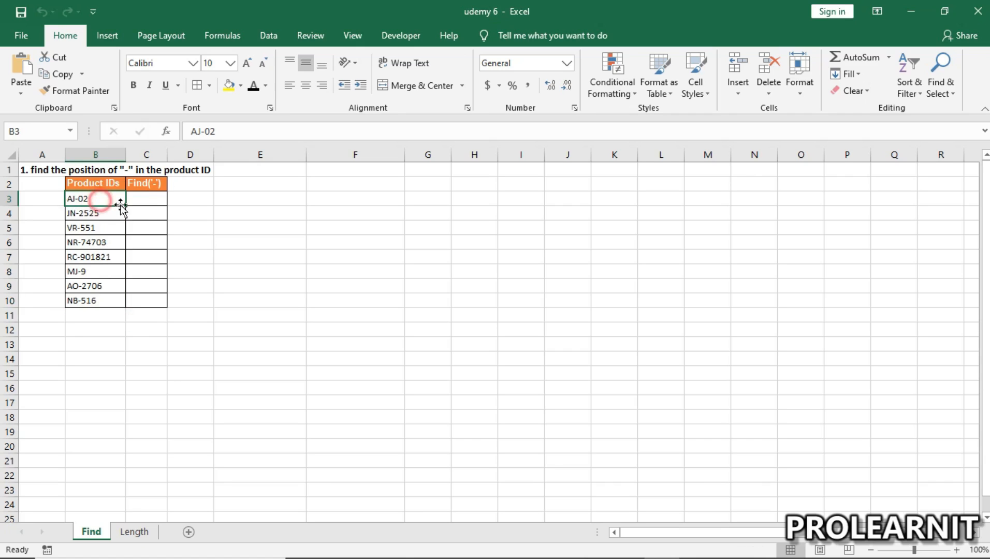
Step: Enter the formula =FIND("-",B3) in cell C3 of the Find sheet, leaving out the optional start number
double_click(150, 200)
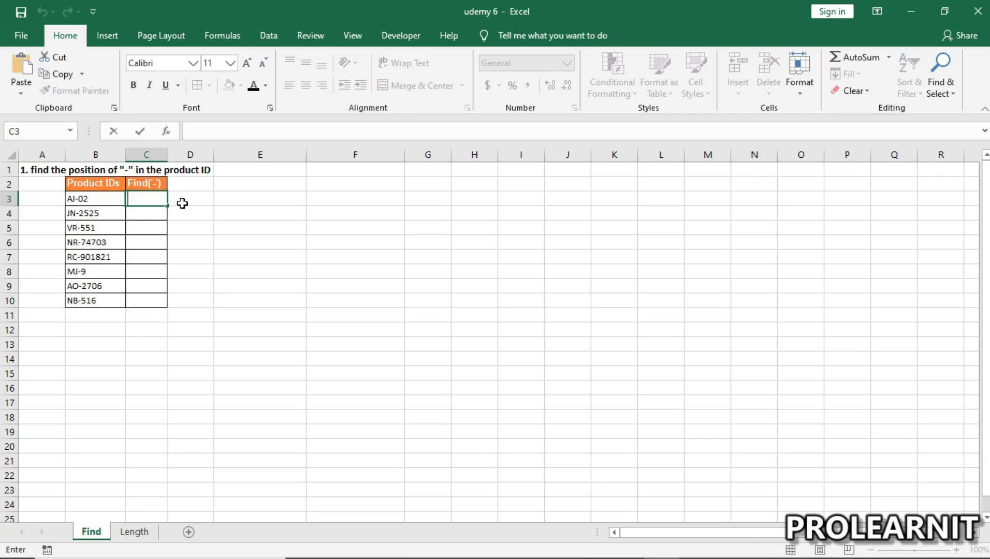
text(=fin)
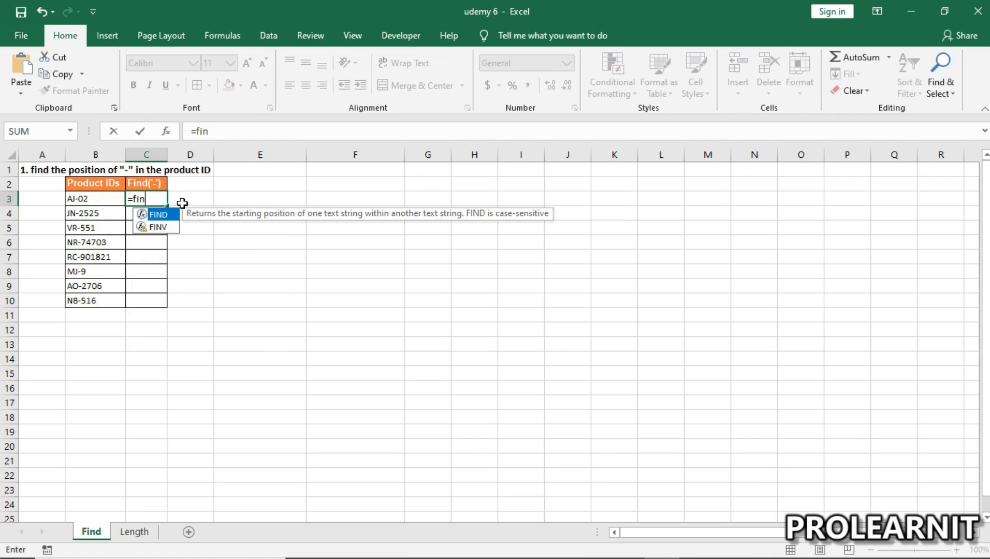
text(d("-)
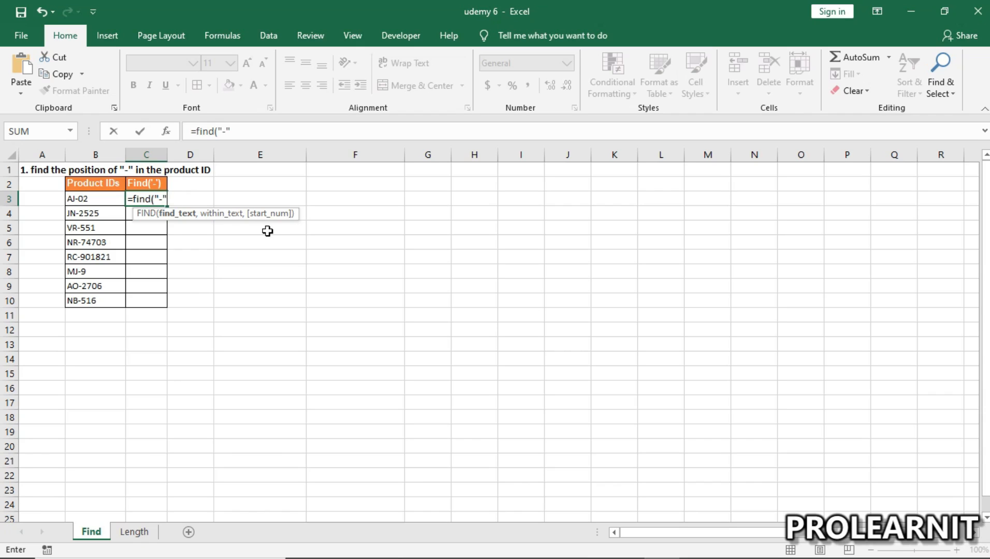
text(,)
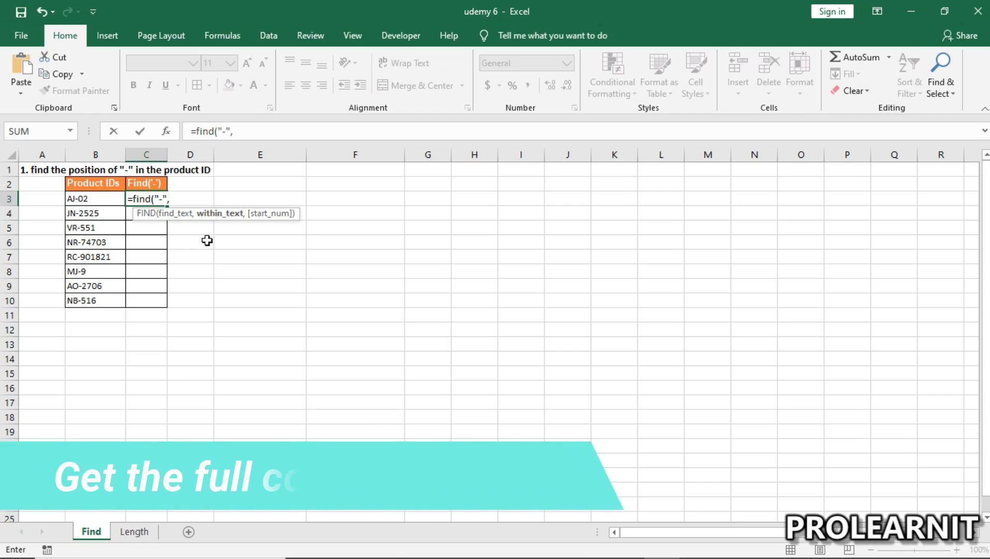
click(86, 201)
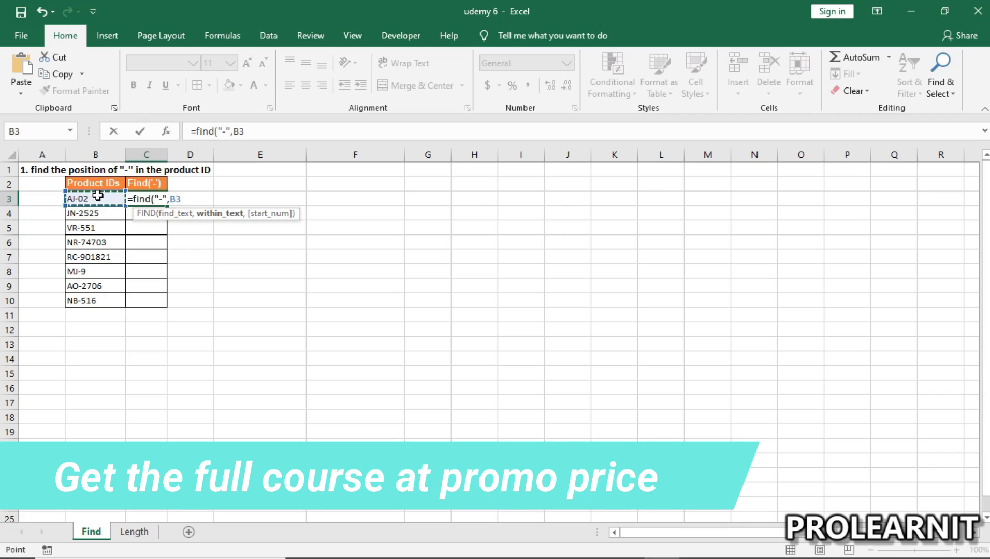
text(,)
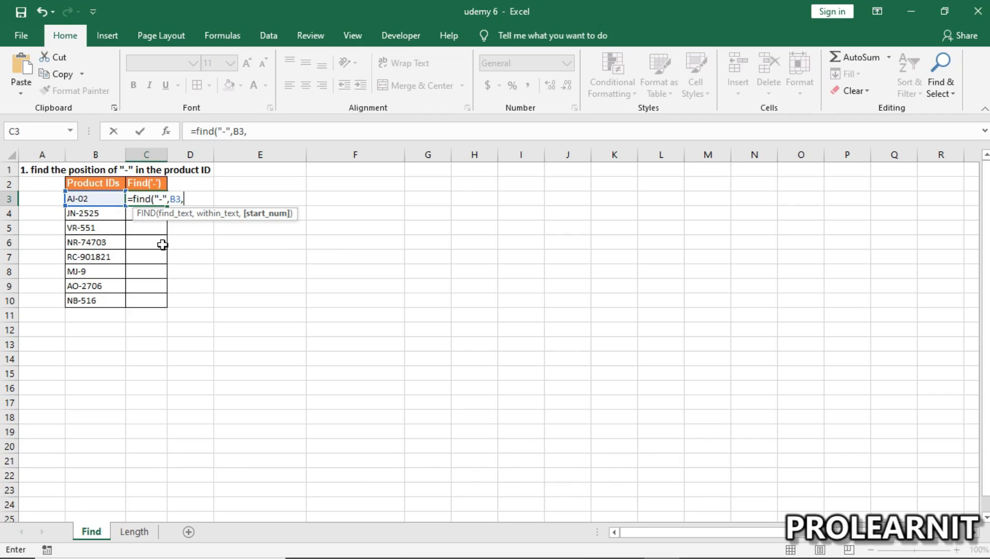
key(BackSpace)
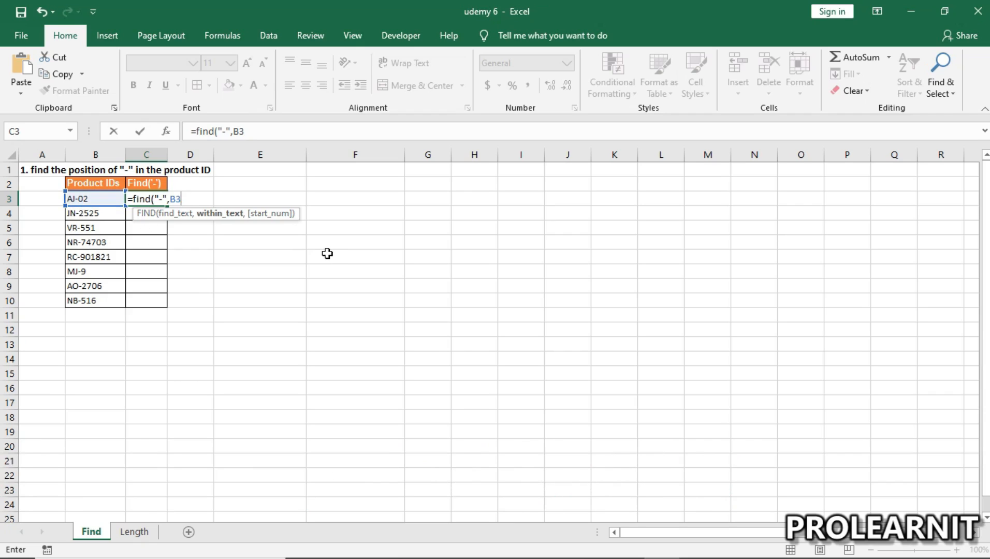
text())
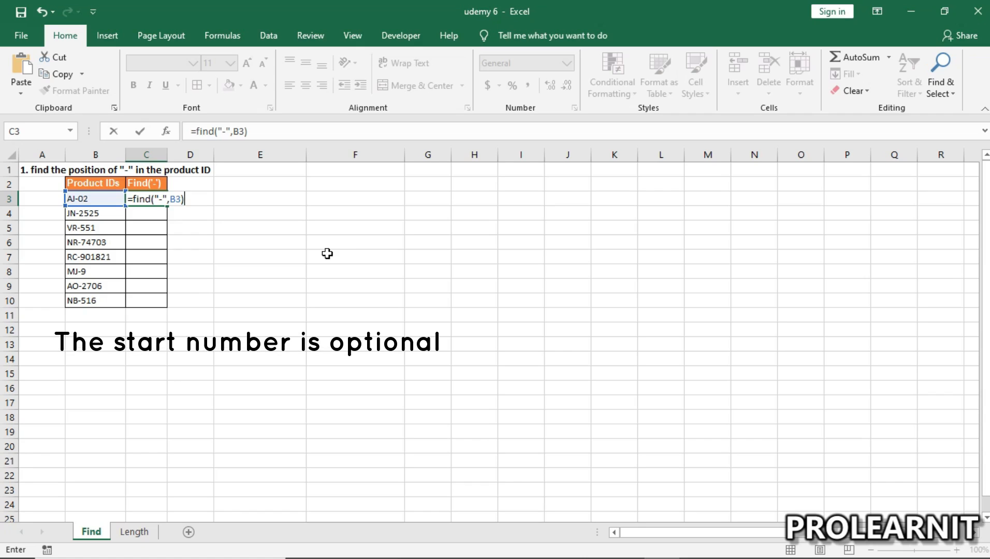
key(Return)
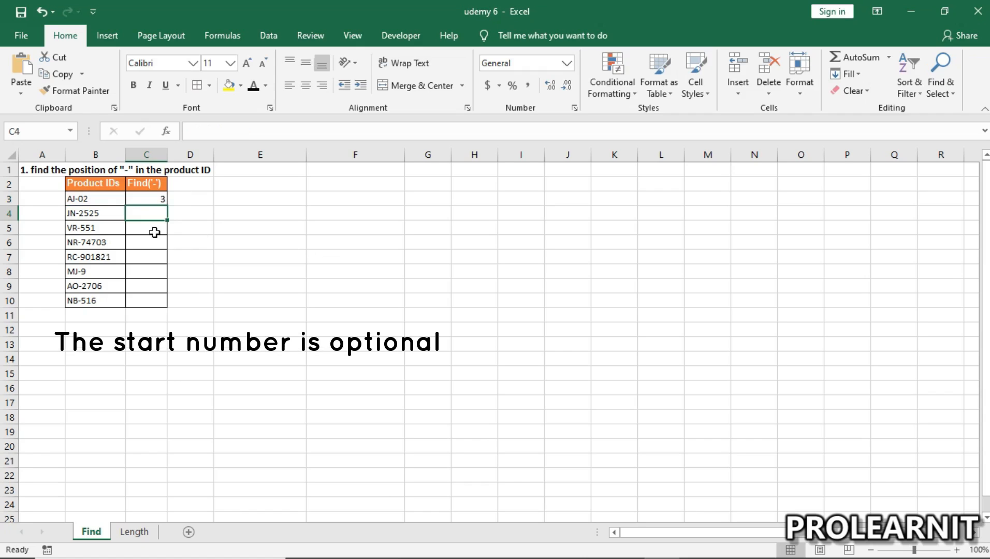
Step: Review the FIND formula in C3 and fill it down through C10
double_click(154, 199)
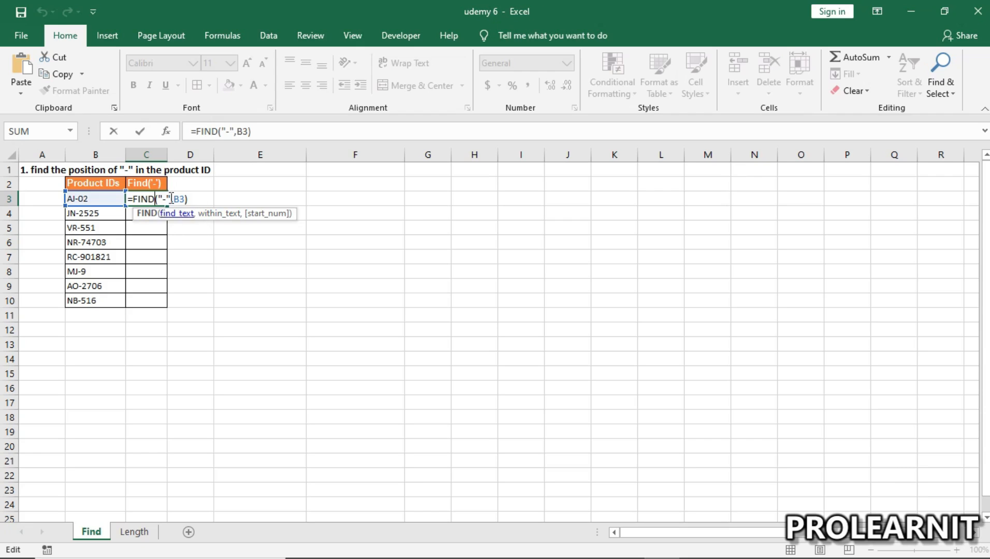
key(Return)
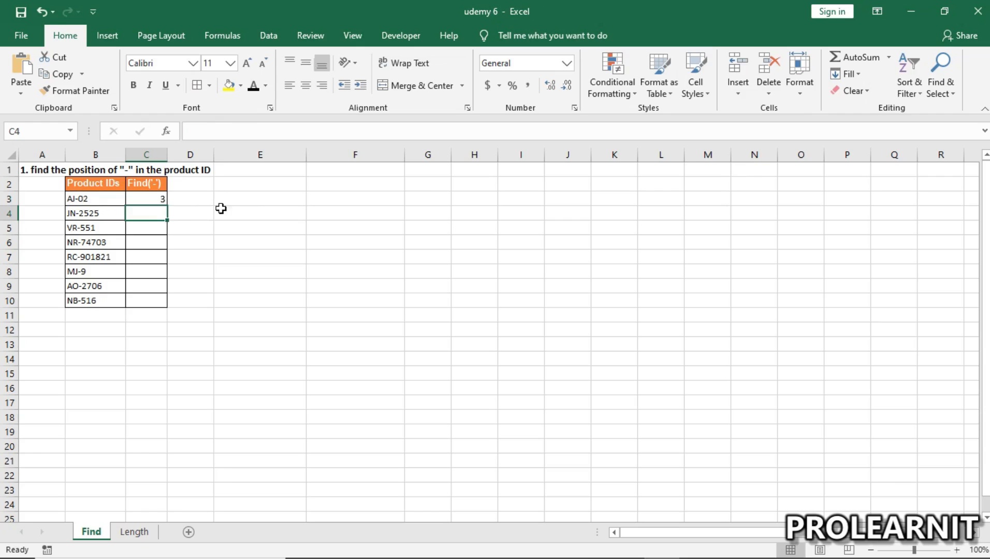
click(153, 197)
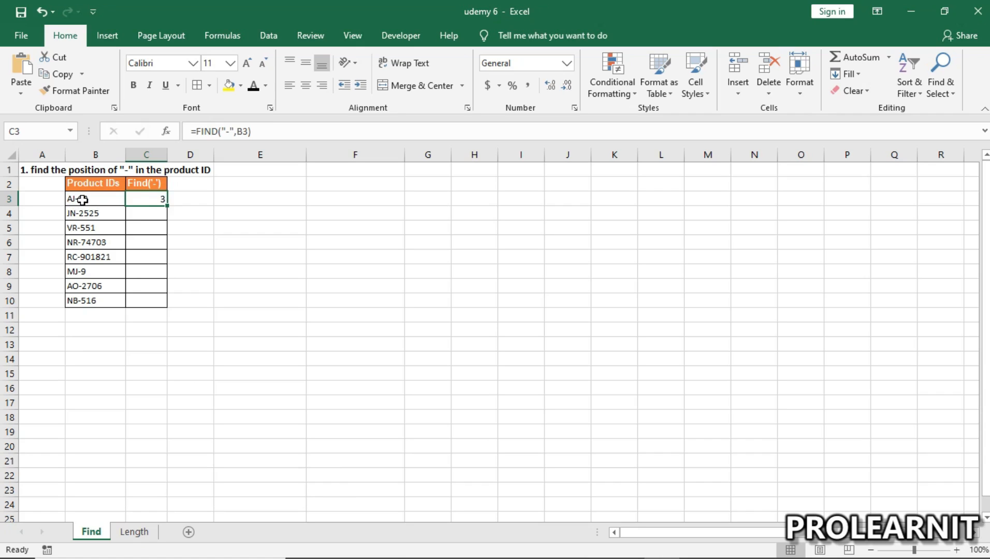
drag(165, 204, 165, 309)
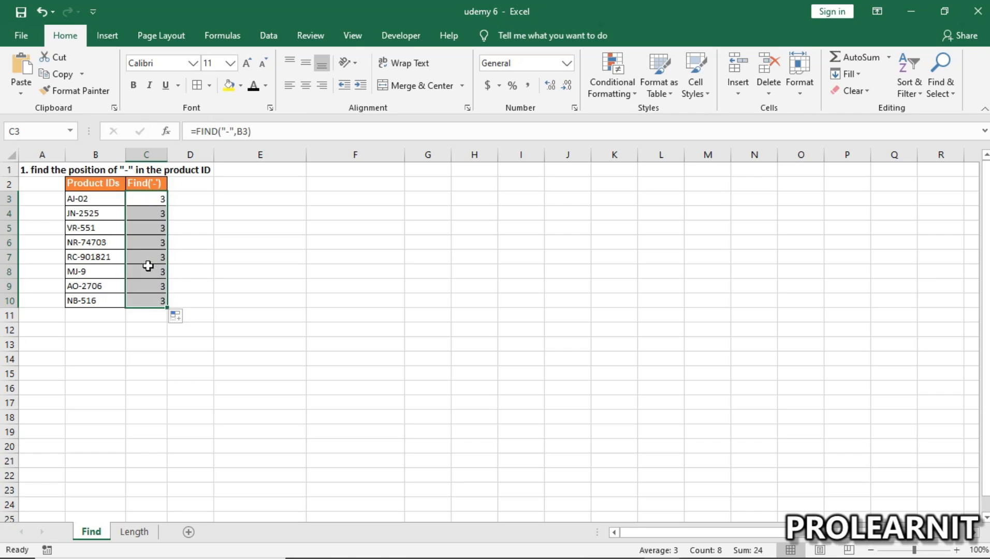
Step: Check the filled hyphen positions and their formulas against the product IDs in column B
drag(85, 200, 103, 302)
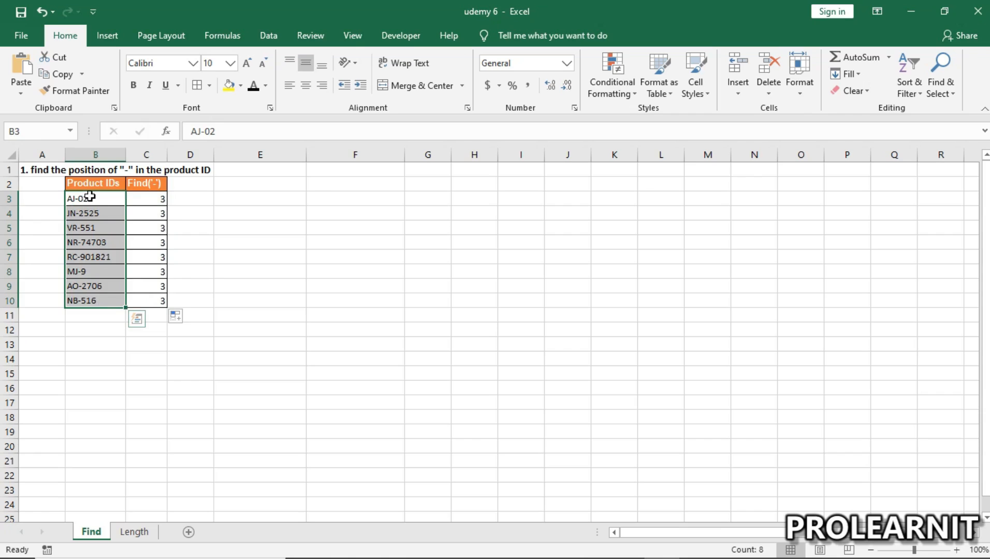
drag(90, 197, 91, 292)
click(148, 197)
click(150, 257)
click(151, 285)
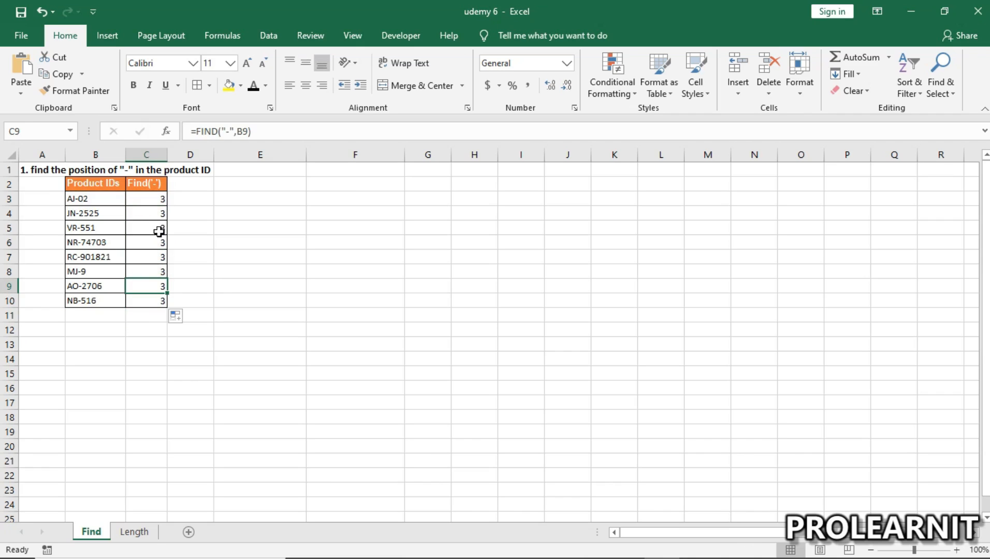
click(159, 267)
click(150, 225)
click(159, 277)
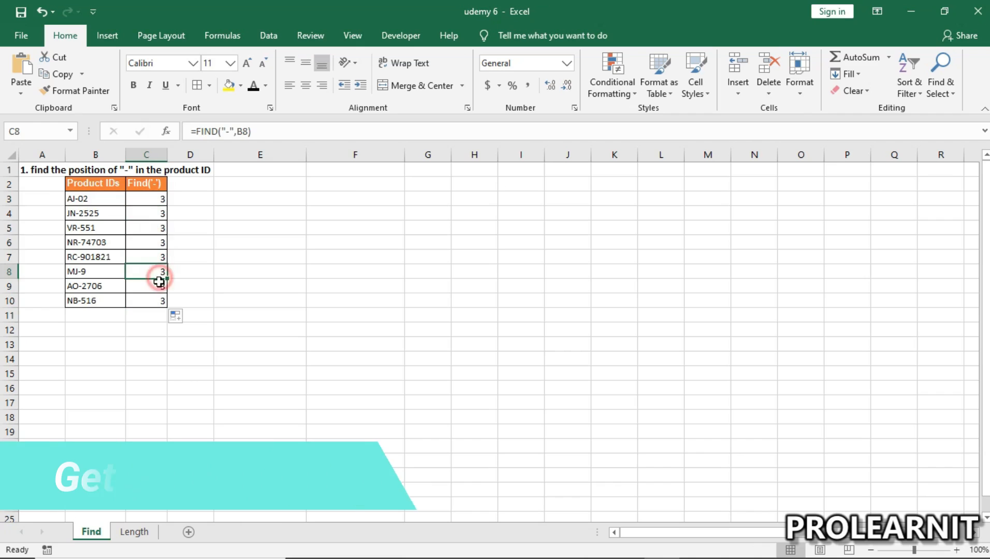
click(145, 227)
click(145, 198)
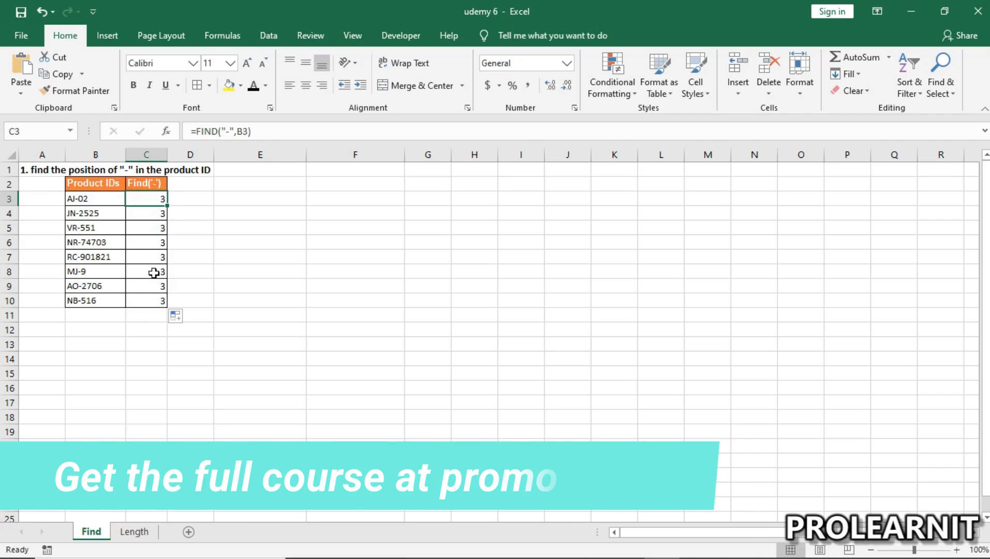
click(82, 199)
click(98, 254)
click(100, 228)
click(106, 215)
click(105, 200)
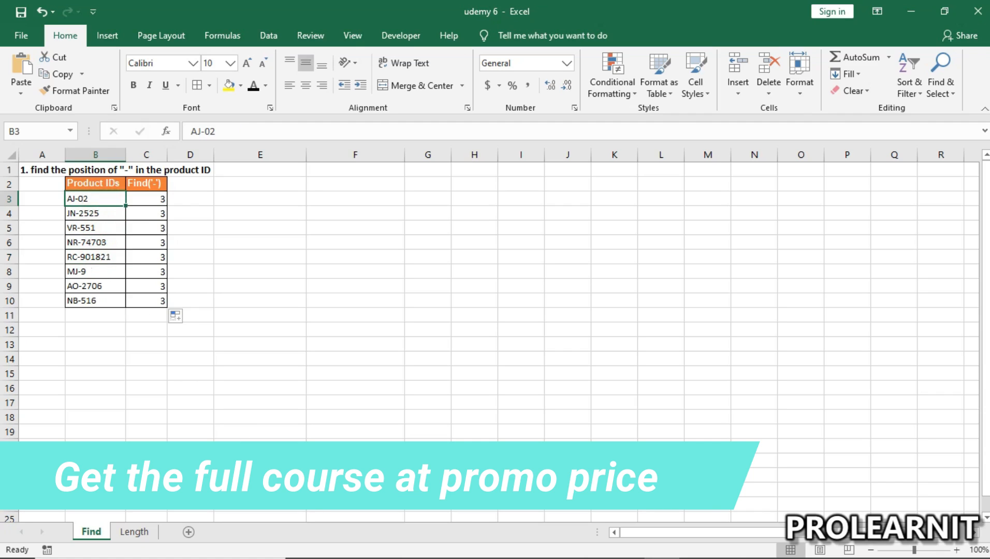
mouse_move(793, 558)
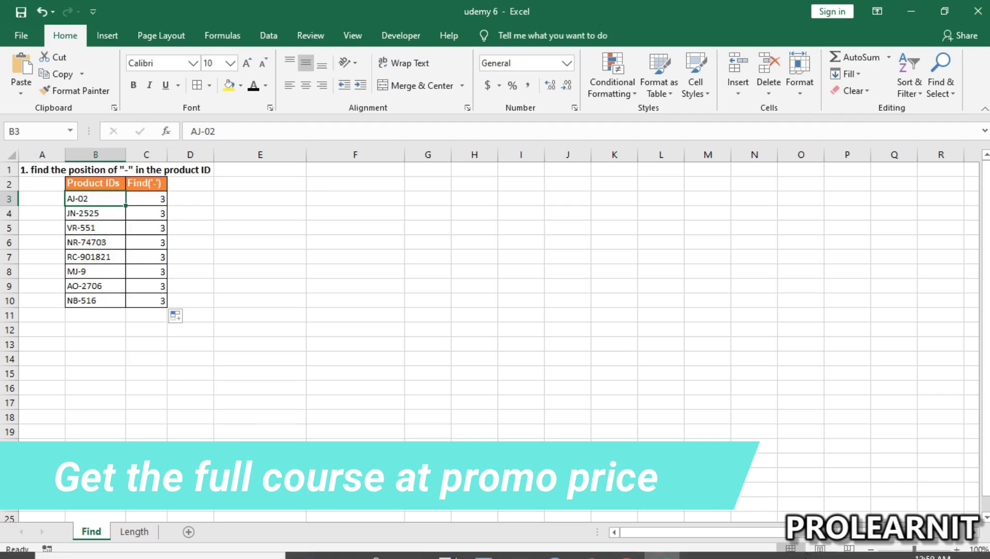
click(335, 386)
click(221, 259)
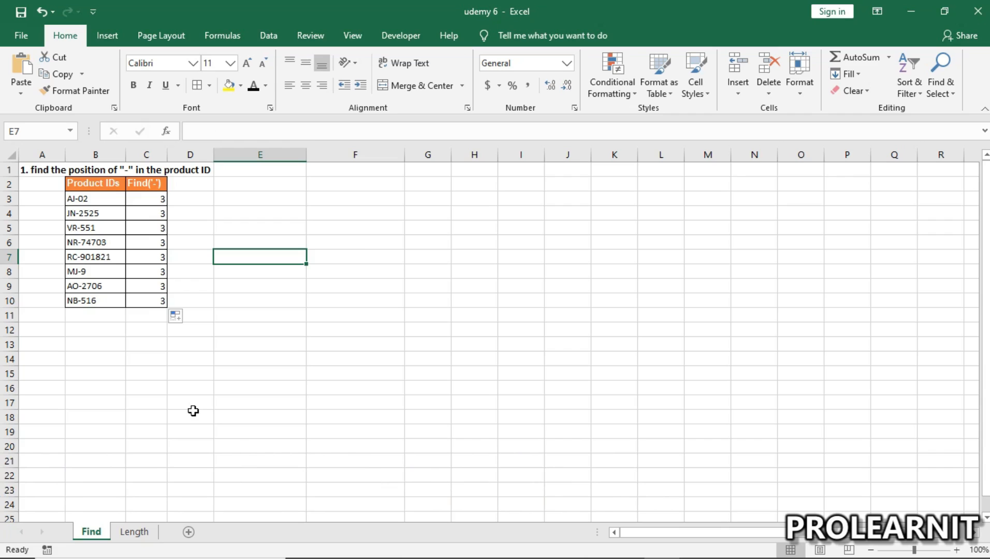
Step: Open the Length sheet and examine the characters of the first product ID and the empty Length column
click(134, 532)
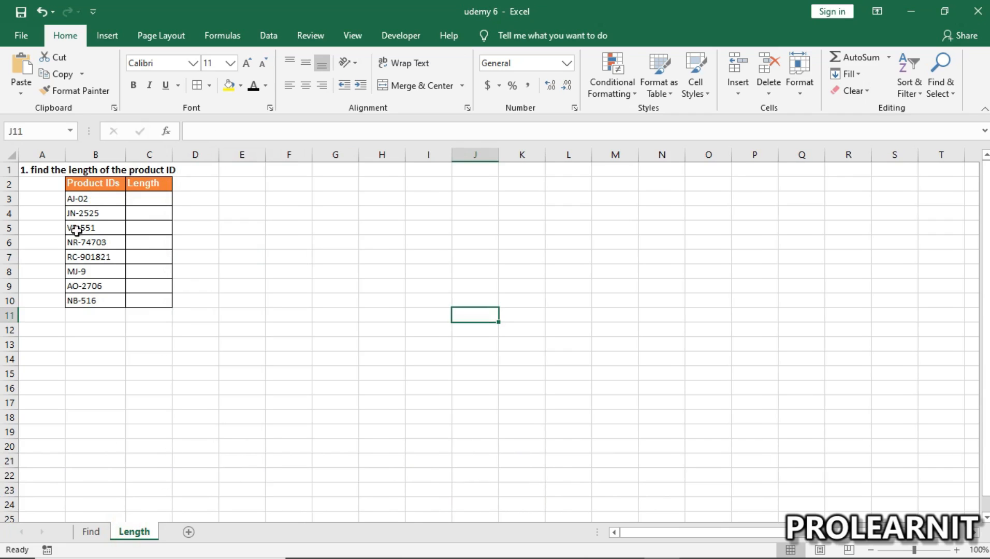
click(74, 199)
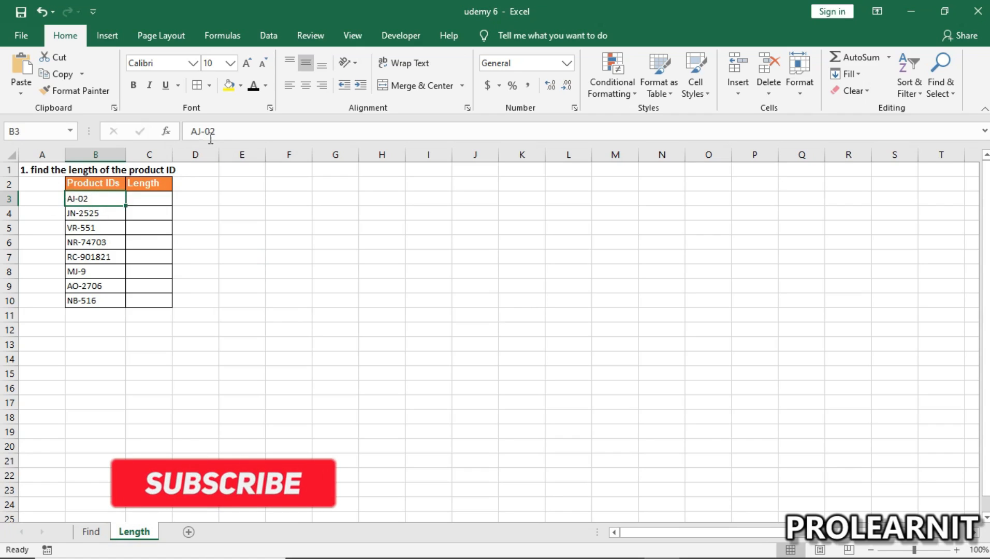
drag(228, 132, 191, 131)
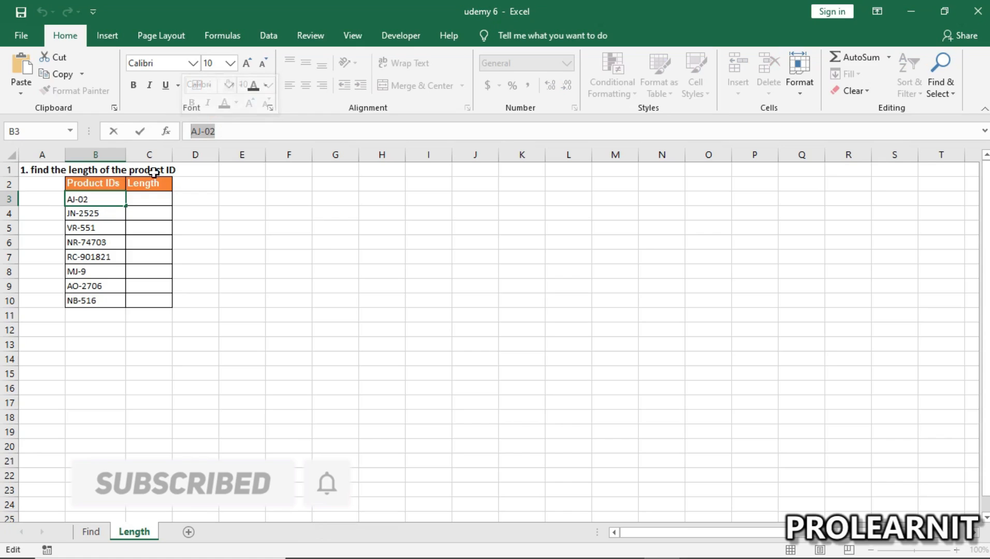
click(223, 132)
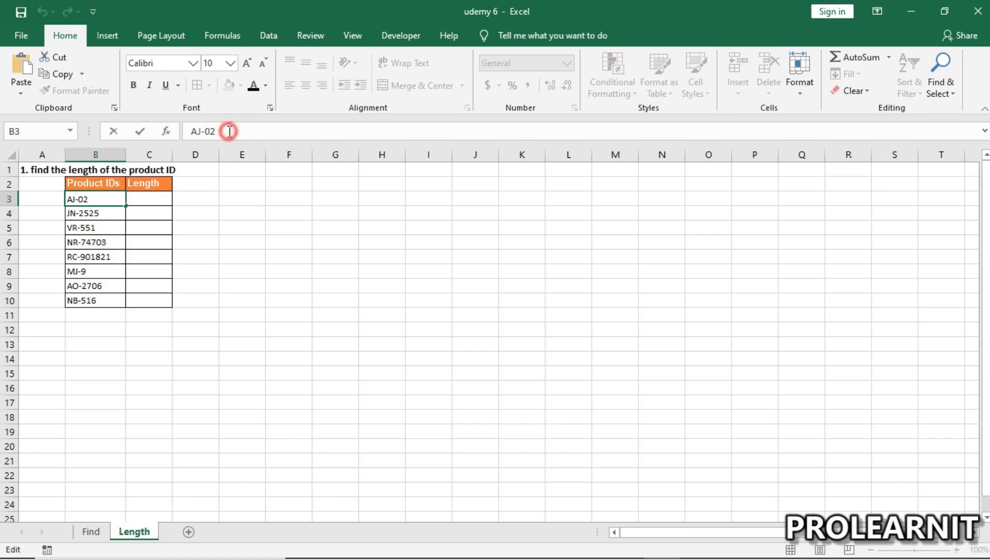
drag(198, 134, 212, 132)
click(252, 126)
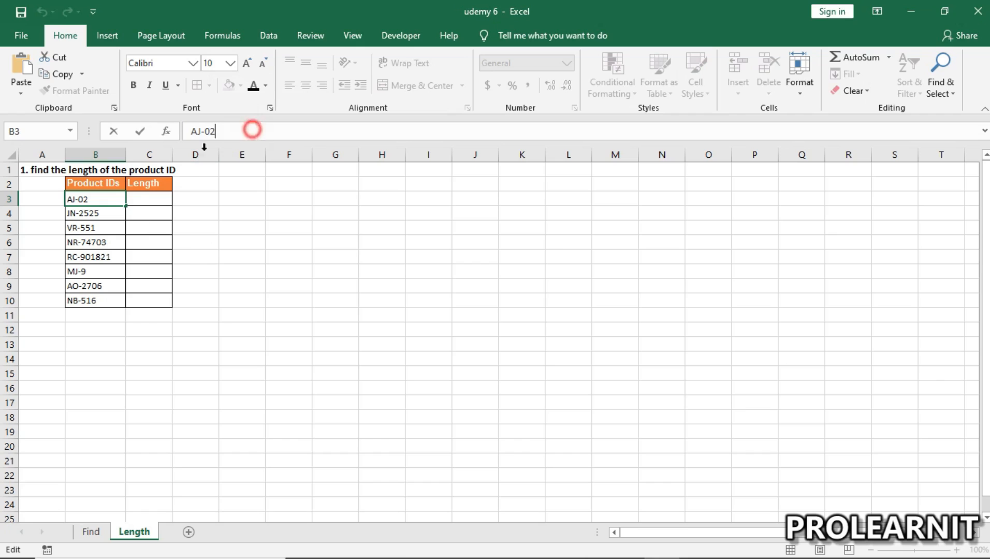
click(150, 194)
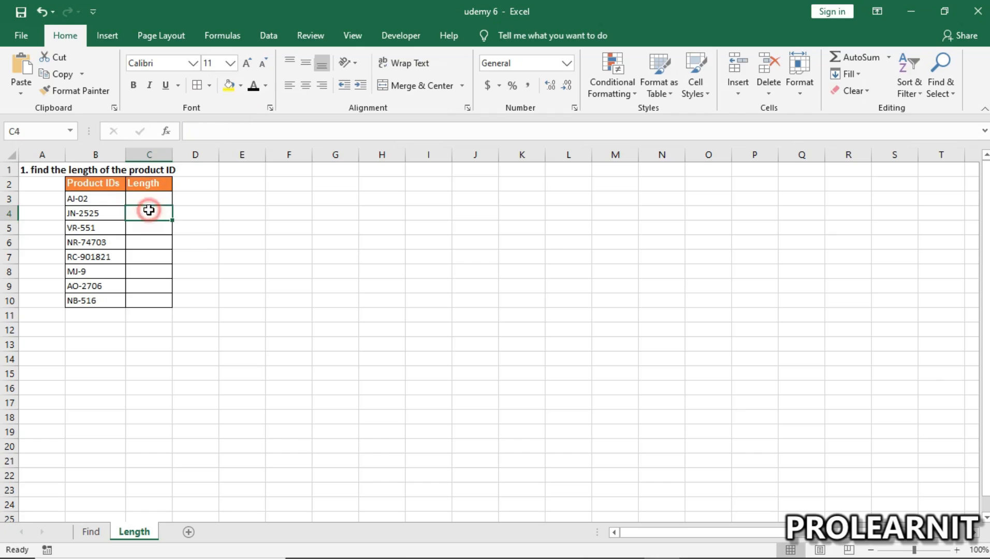
drag(152, 195, 157, 301)
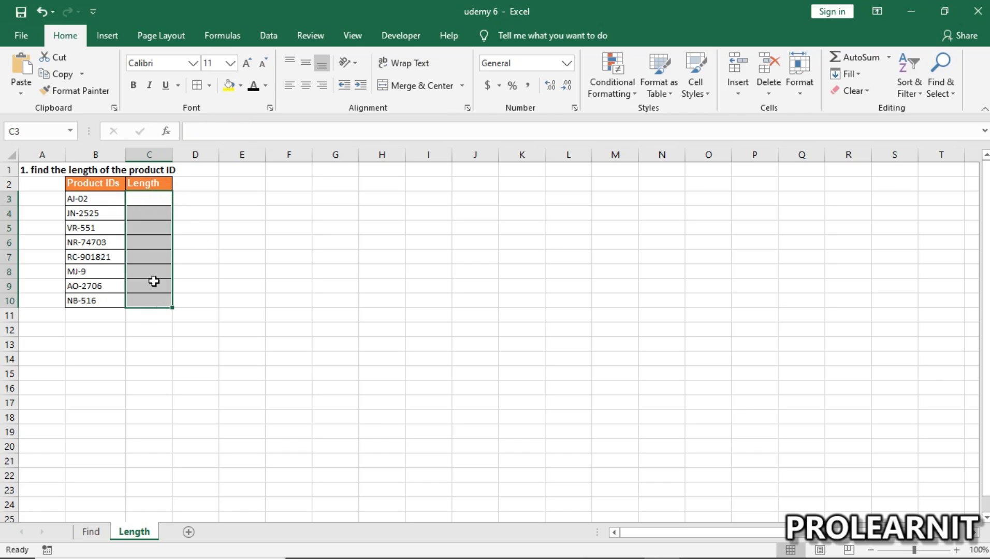
drag(91, 197, 102, 307)
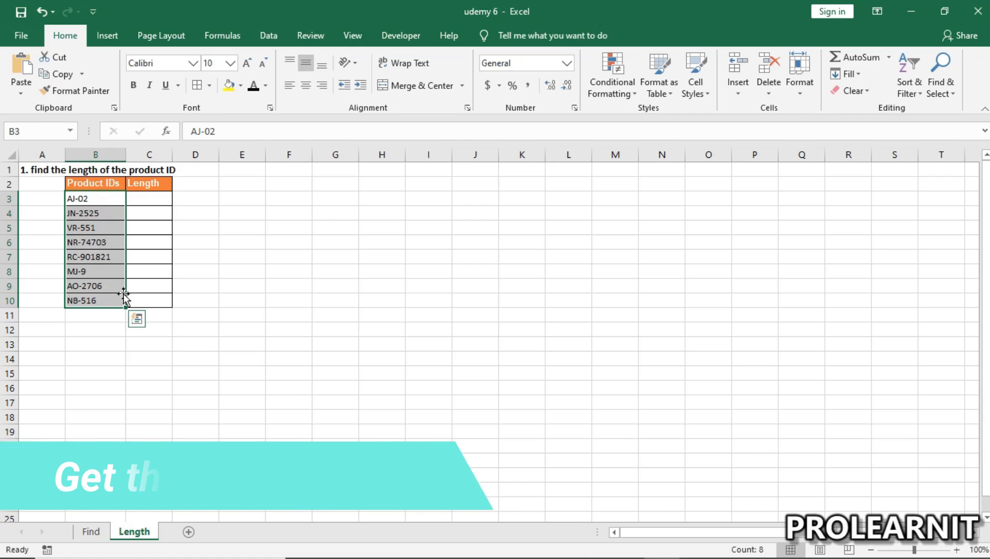
click(157, 200)
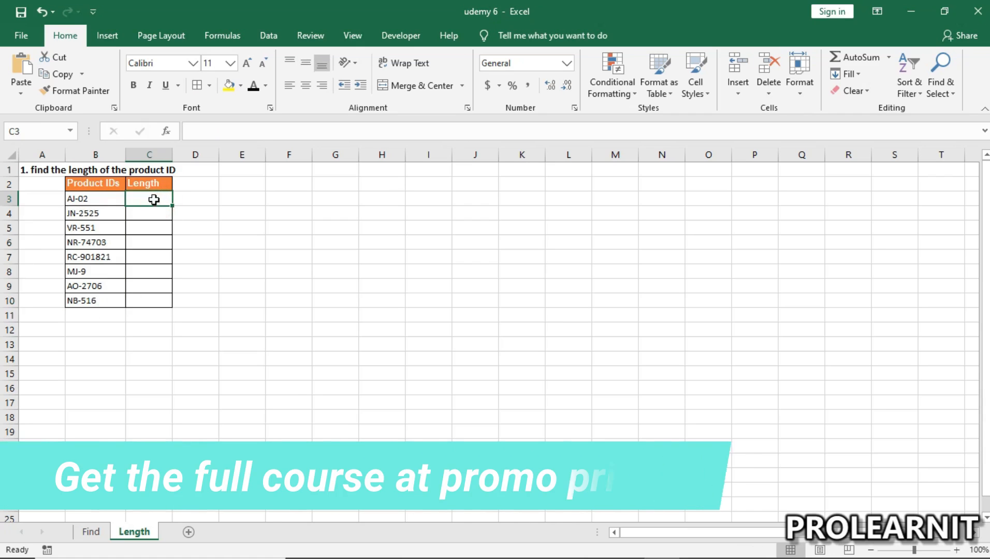
Step: Enter the formula =LEN(B3) in cell C3 of the Length sheet to get the first product ID's length
double_click(149, 199)
text(=le)
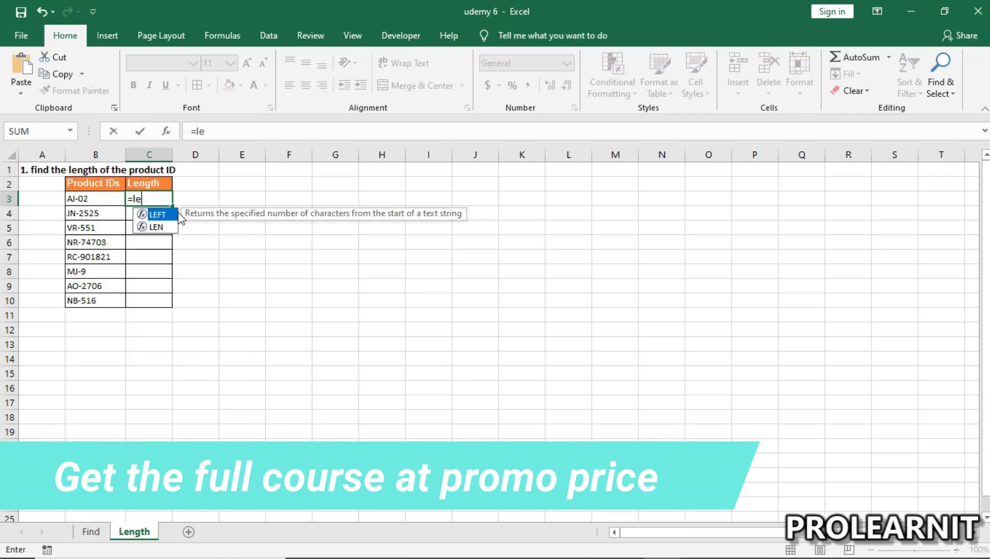
text(n()
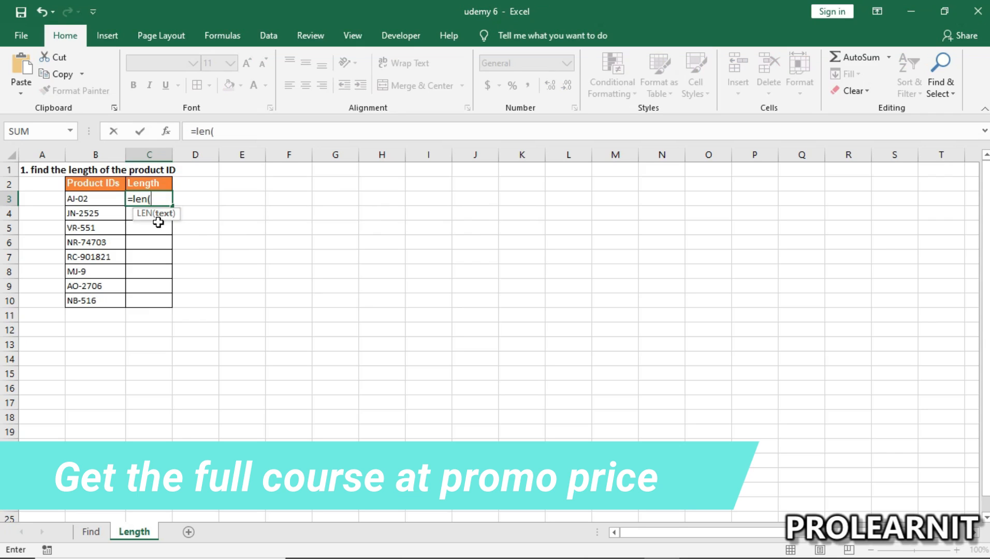
click(85, 199)
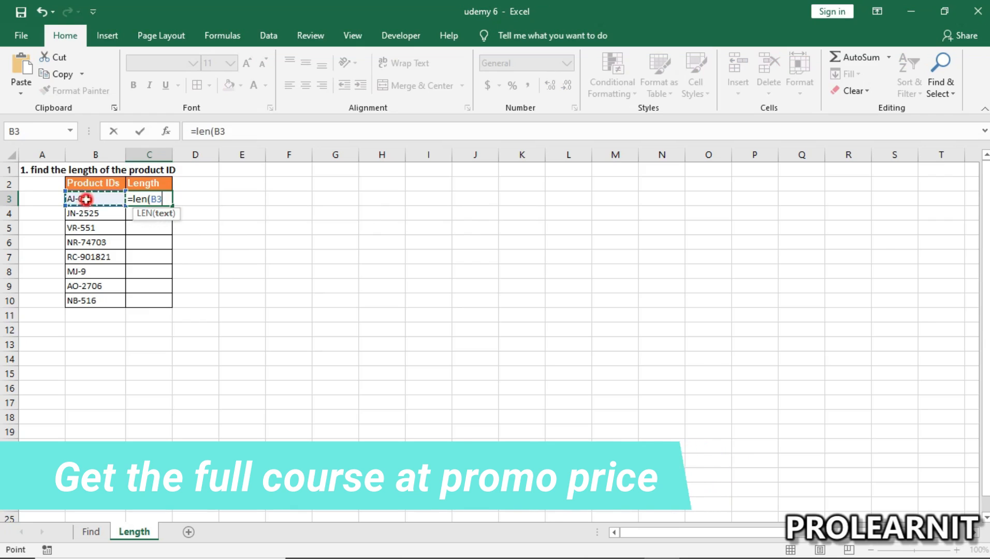
text())
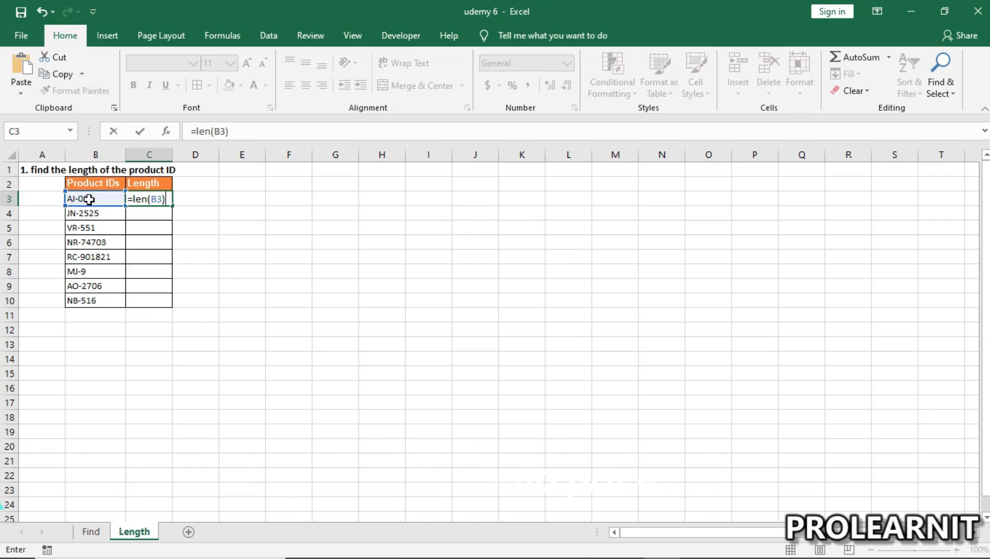
key(Return)
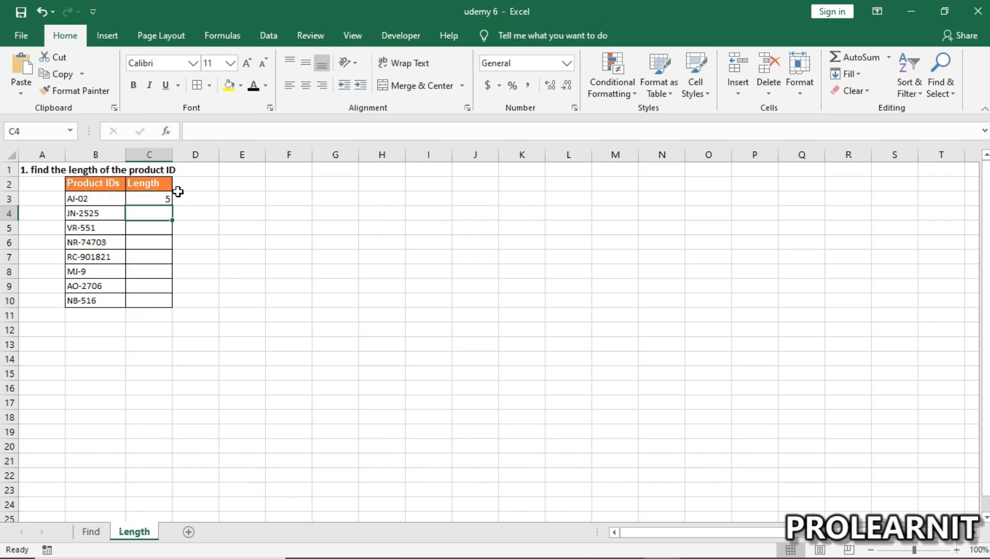
Step: Check the LEN formula in C3 against the product ID in B3 and fill it down through C10
click(163, 198)
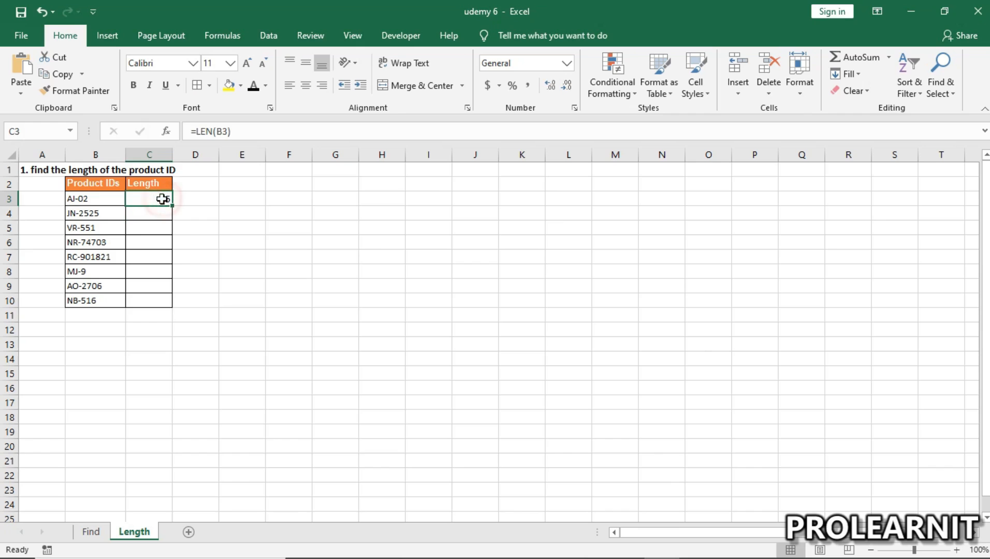
click(96, 198)
click(151, 198)
drag(173, 206, 171, 305)
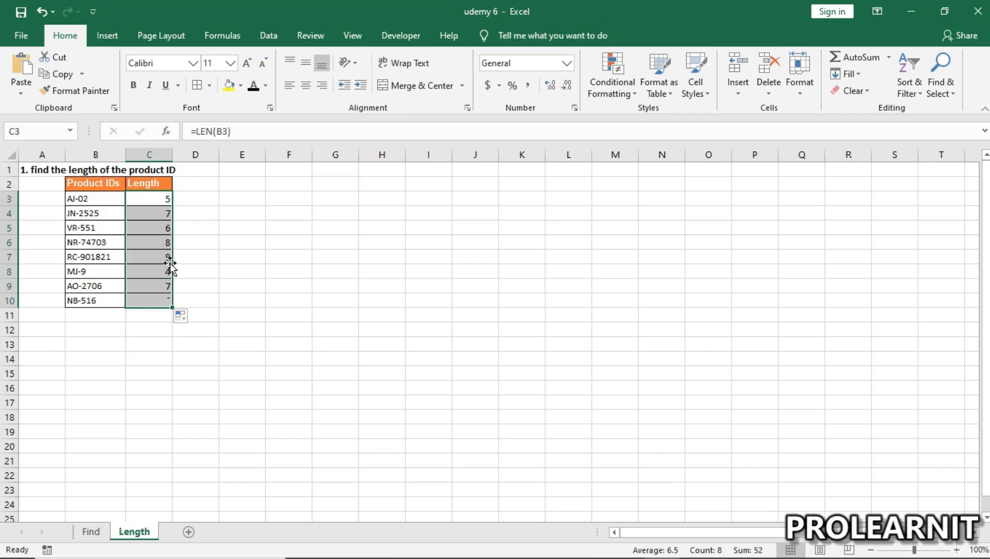
Step: Examine the filled LEN formulas and lengths in column C against the matching product IDs in column B
click(164, 200)
key(Down)
key(Down)
key(Down)
key(Down)
key(Down)
key(Down)
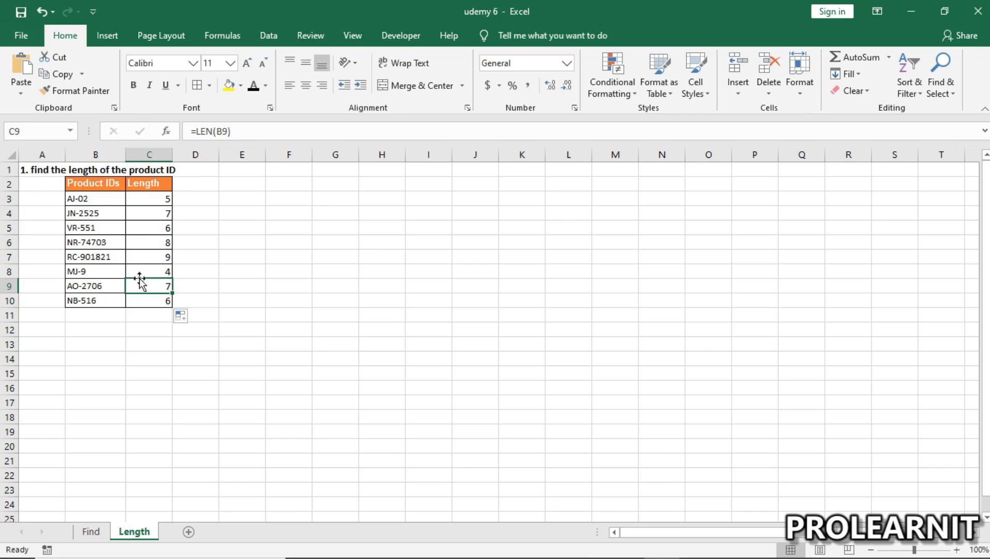
click(98, 285)
click(147, 286)
click(159, 229)
click(164, 259)
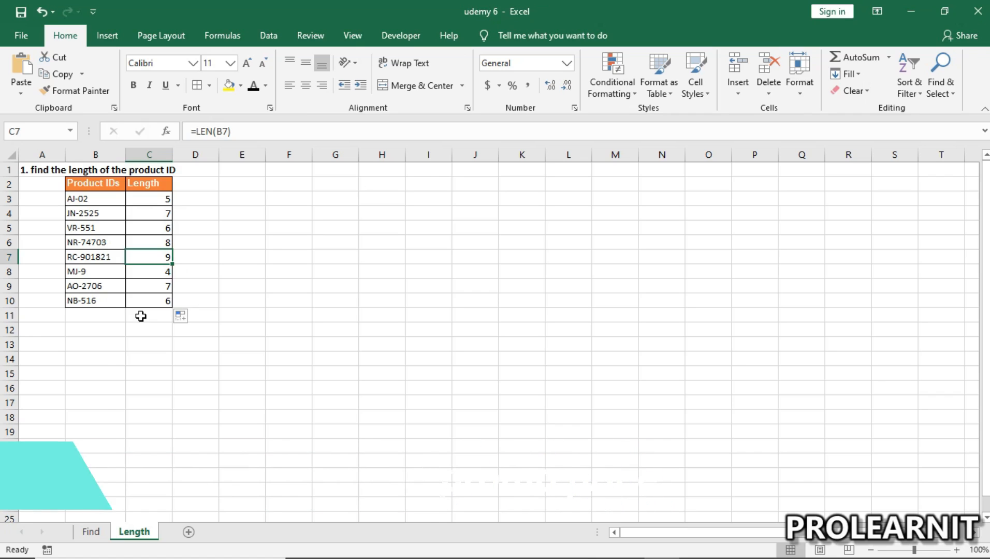
click(68, 404)
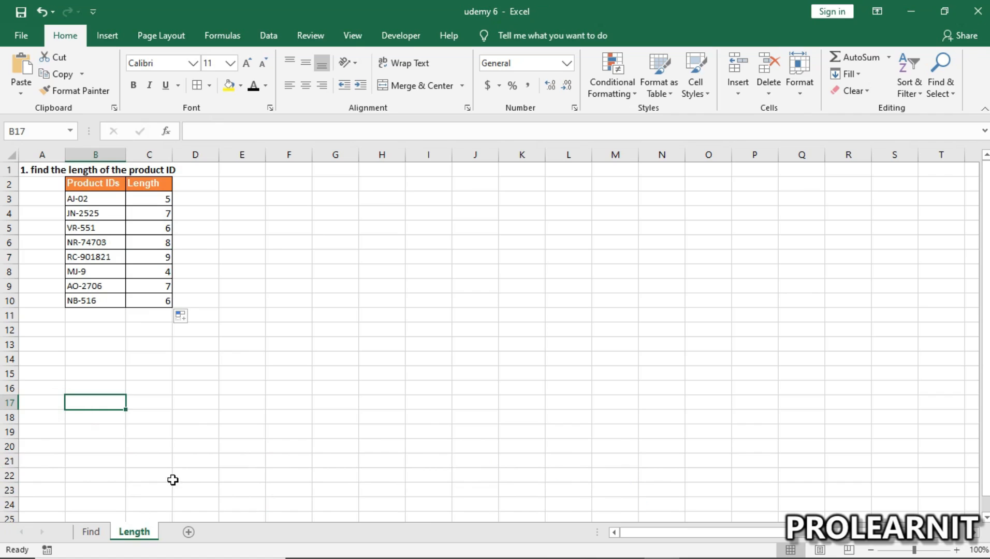
click(301, 358)
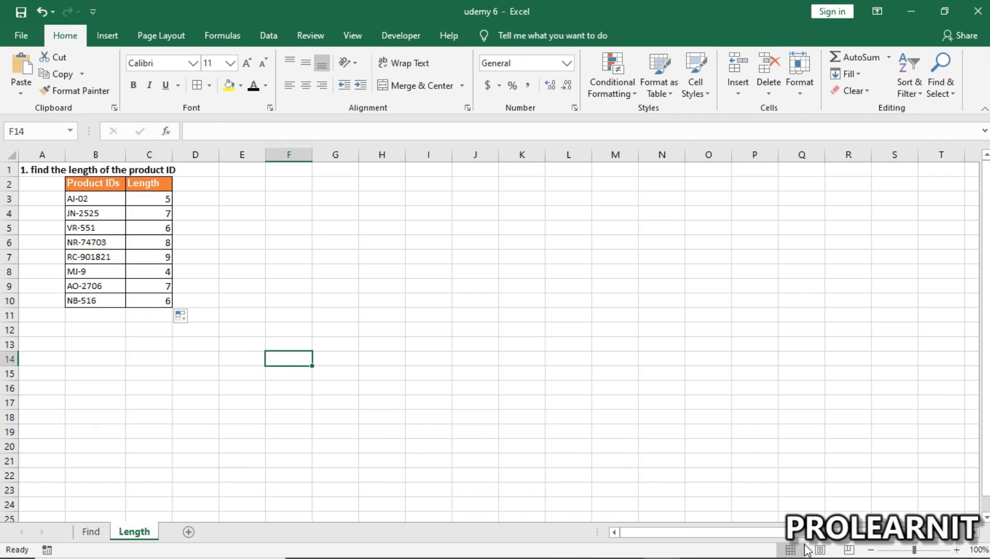